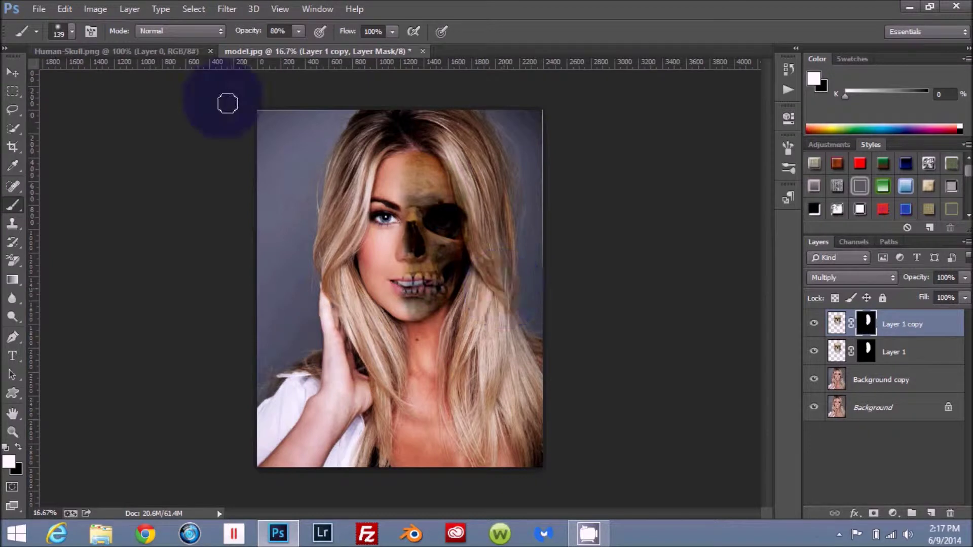
Delete both masked skull layers and the background copy from model.jpg, keeping only the original Background layer.
{"action": "left_click", "coordinate": [87, 50]}
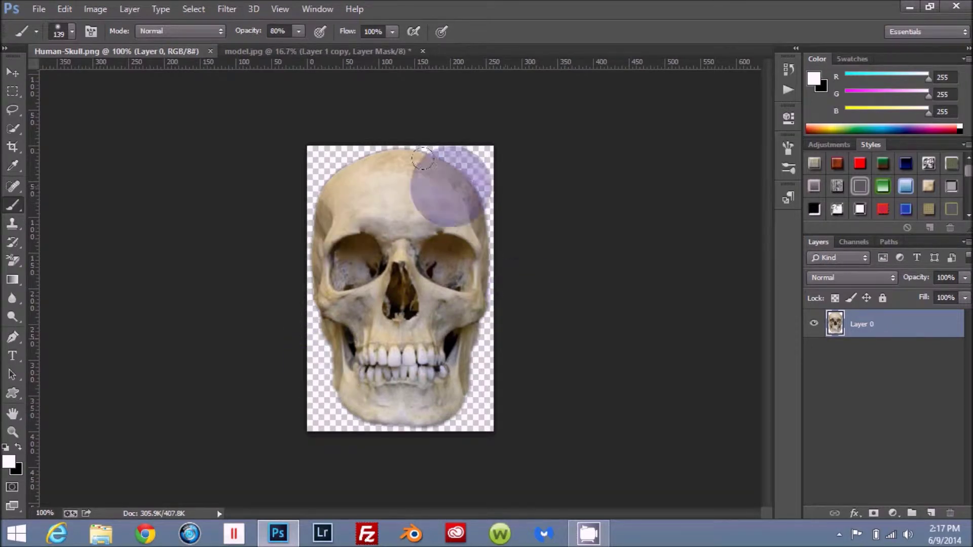
{"action": "left_click", "coordinate": [276, 50]}
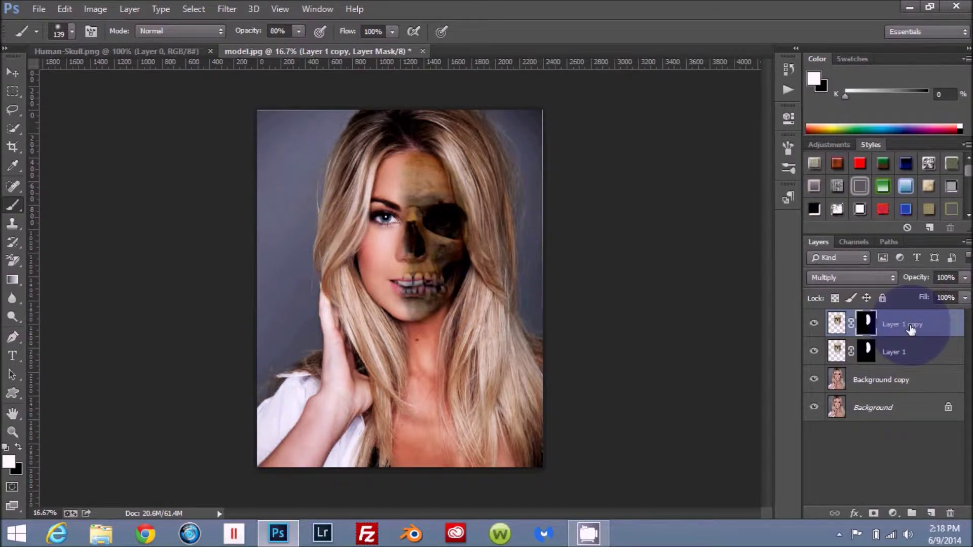
{"action": "left_click_drag", "start_coordinate": [911, 329], "coordinate": [953, 516]}
{"action": "left_click_drag", "start_coordinate": [916, 321], "coordinate": [948, 510]}
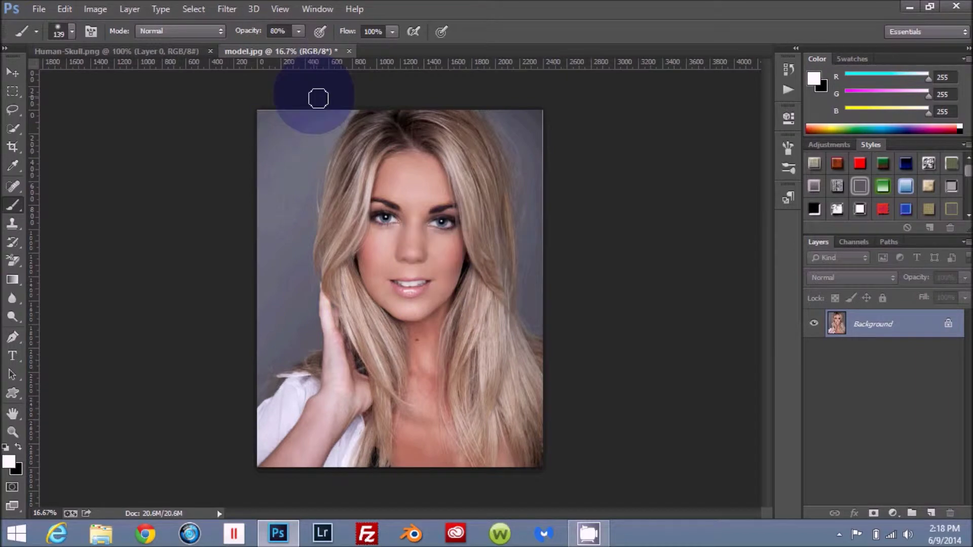
Copy the skull from Human-Skull.png onto the model's face in model.jpg with the Move tool.
{"action": "left_click", "coordinate": [13, 72]}
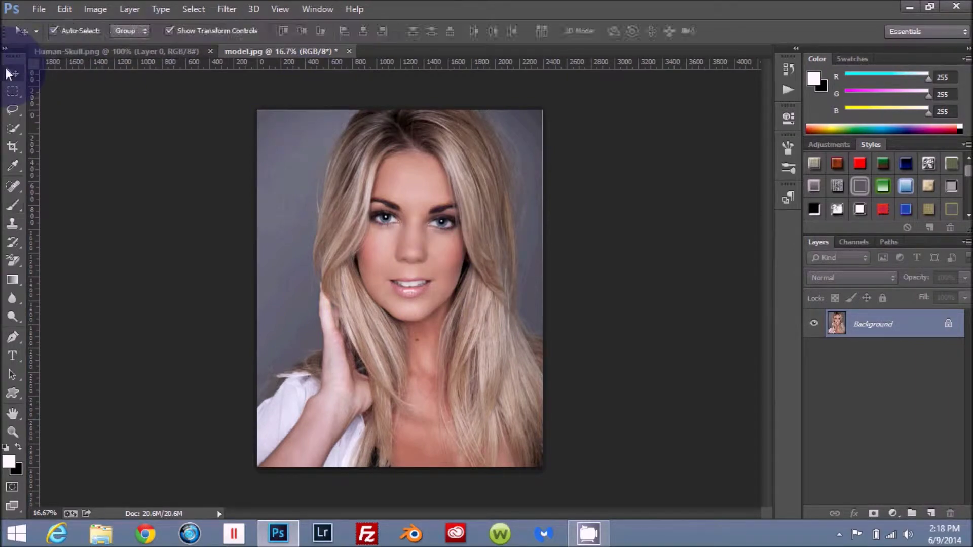
{"action": "left_click", "coordinate": [98, 50]}
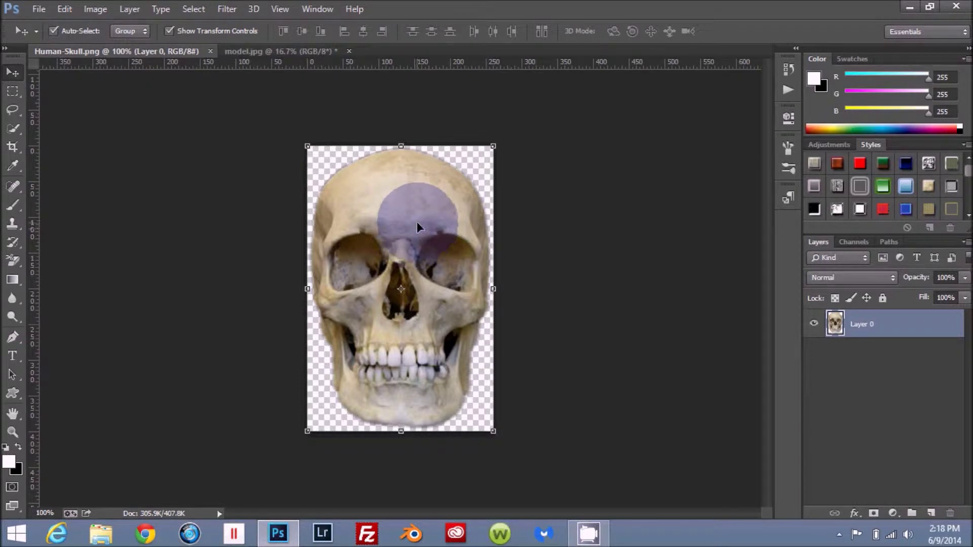
{"action": "left_click_drag", "start_coordinate": [411, 222], "coordinate": [408, 146]}
Stretch the skull to cover the model's face, scaling it to about 408% width and 388% height, and apply the transform.
{"action": "left_click_drag", "start_coordinate": [424, 208], "coordinate": [462, 208]}
{"action": "left_click_drag", "start_coordinate": [392, 207], "coordinate": [363, 207]}
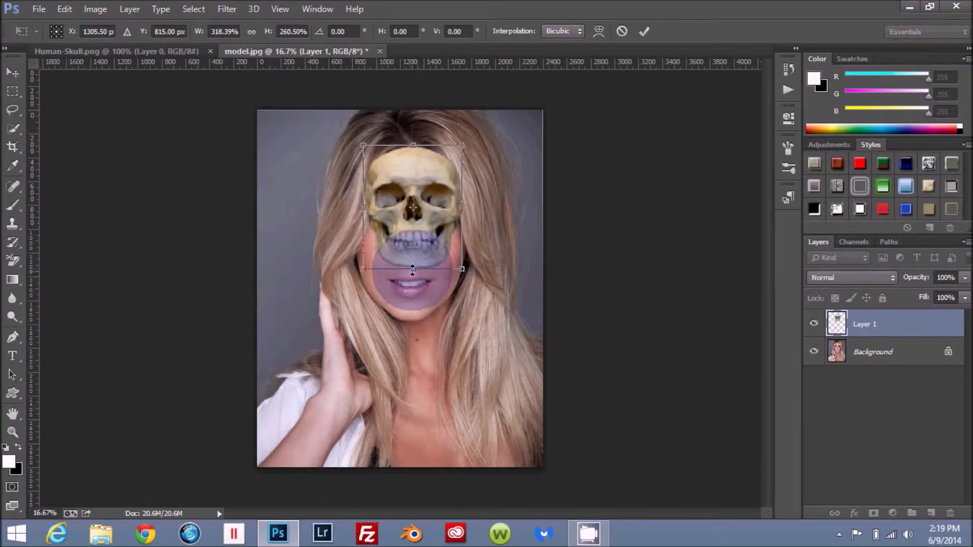
{"action": "left_click_drag", "start_coordinate": [413, 269], "coordinate": [414, 329]}
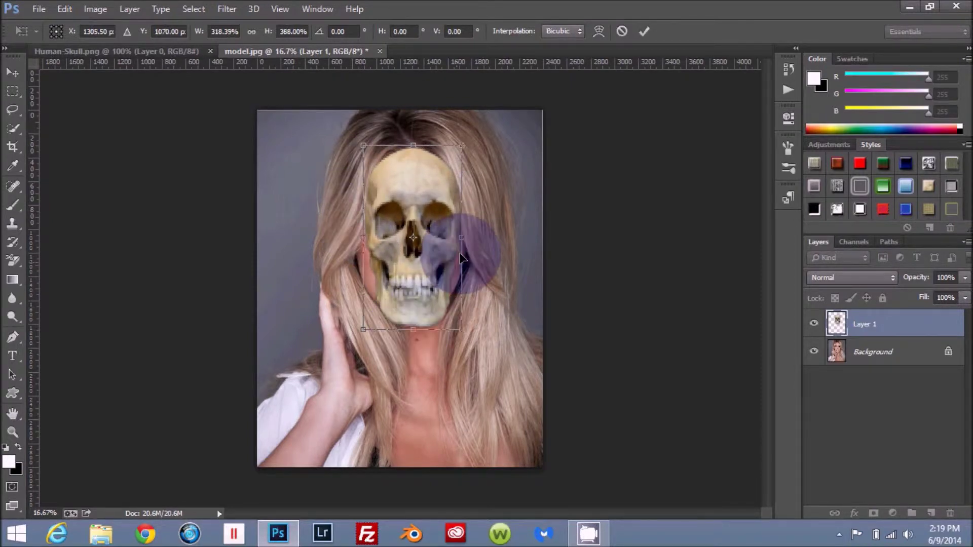
{"action": "left_click_drag", "start_coordinate": [463, 238], "coordinate": [477, 238]}
{"action": "left_click_drag", "start_coordinate": [363, 238], "coordinate": [350, 238]}
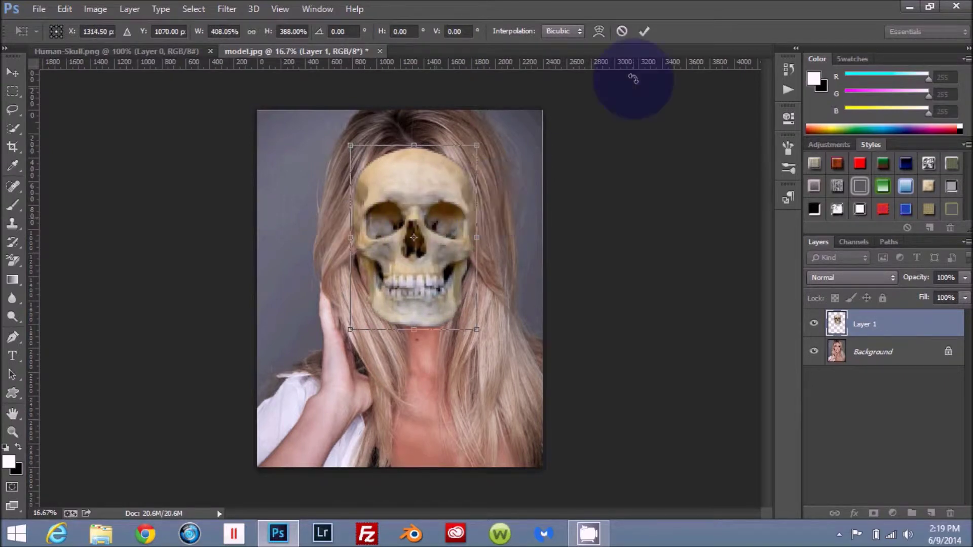
{"action": "left_click", "coordinate": [643, 31]}
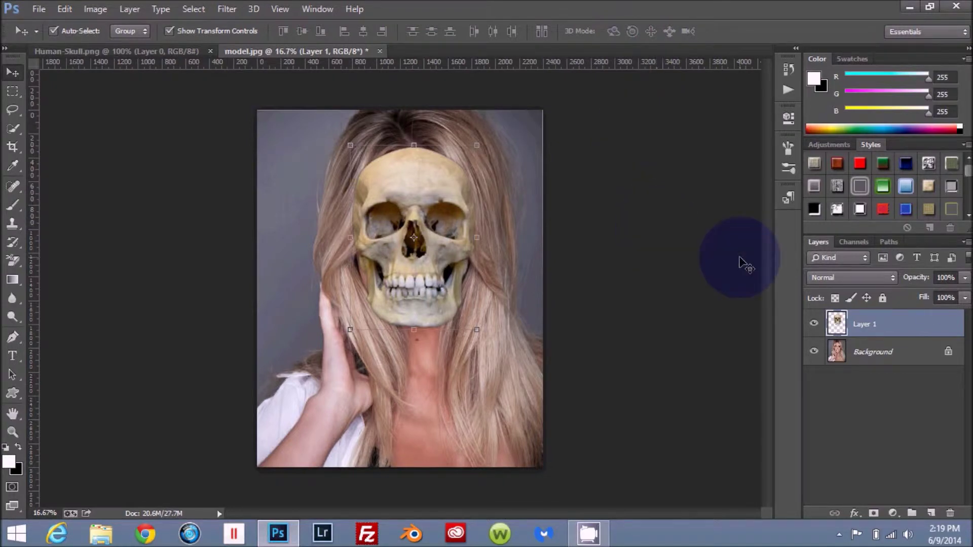
Lower the skull layer's opacity to 57% and shorten the skull from its lower edge to about 96.91% height to fit the chin.
{"action": "left_click", "coordinate": [965, 278]}
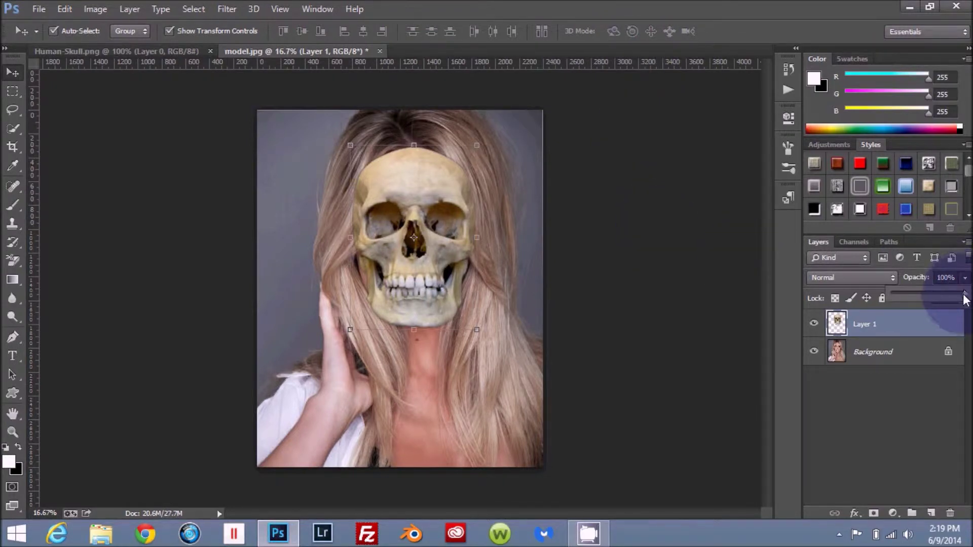
{"action": "left_click_drag", "start_coordinate": [965, 299], "coordinate": [934, 294]}
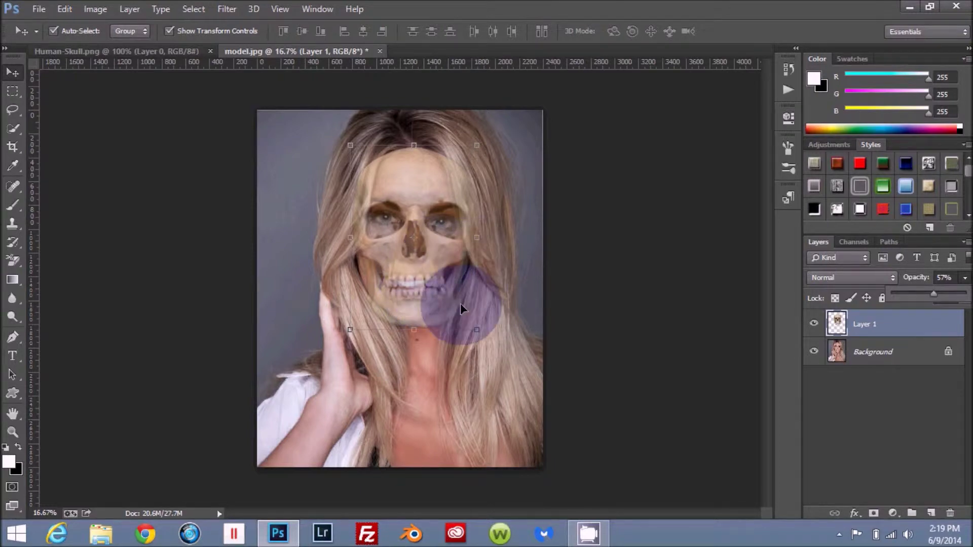
{"action": "left_click", "coordinate": [413, 330]}
{"action": "left_click_drag", "start_coordinate": [414, 330], "coordinate": [412, 324]}
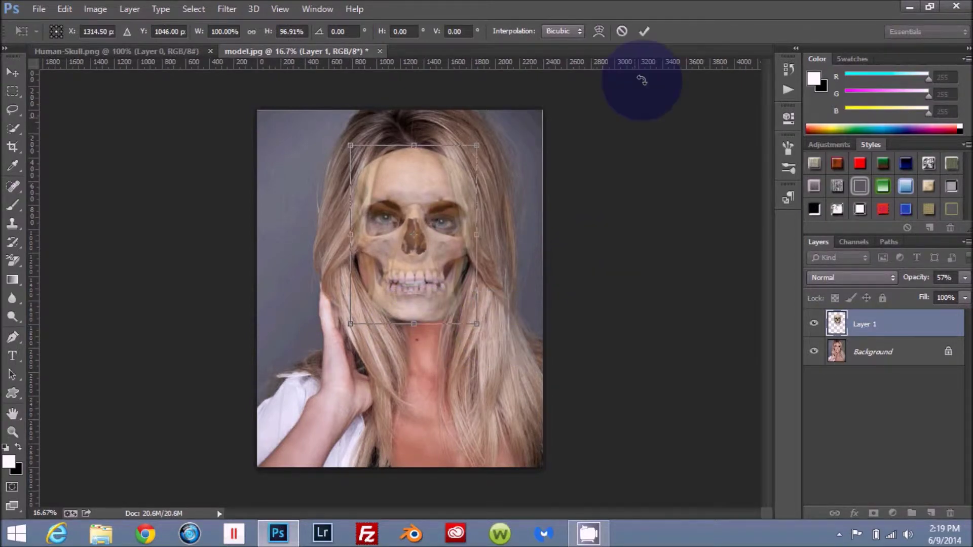
{"action": "left_click", "coordinate": [648, 31]}
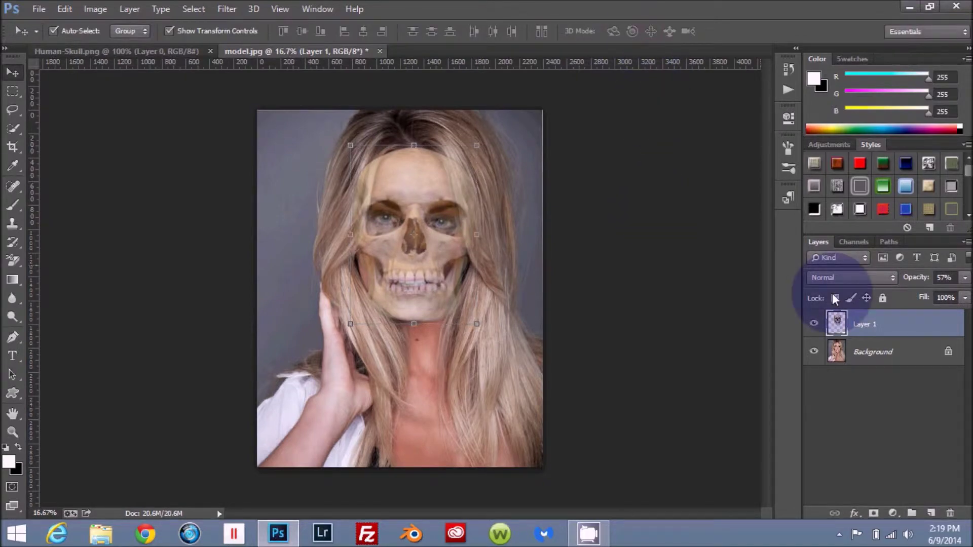
Restore the skull layer's opacity to 100% and add a layer mask that hides the whole layer.
{"action": "left_click", "coordinate": [965, 277]}
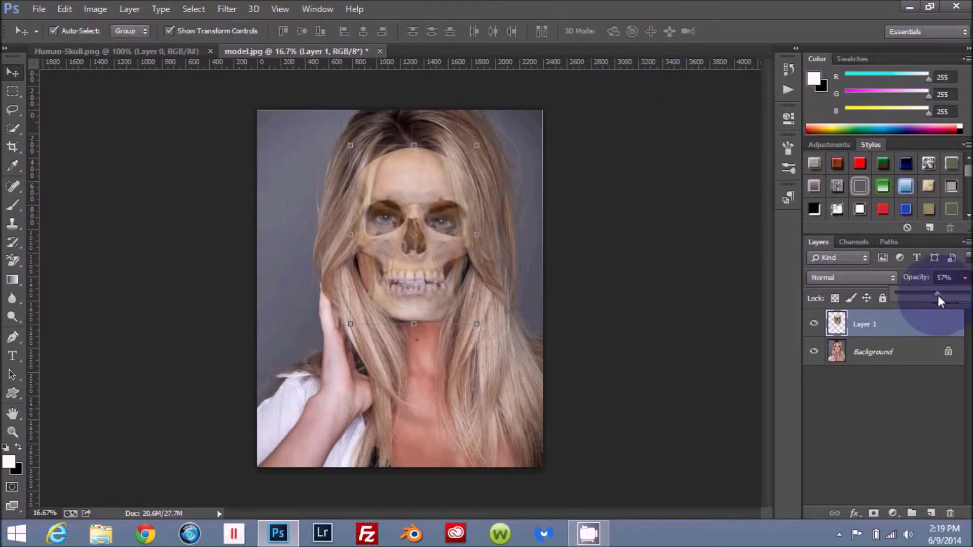
{"action": "left_click", "coordinate": [747, 273]}
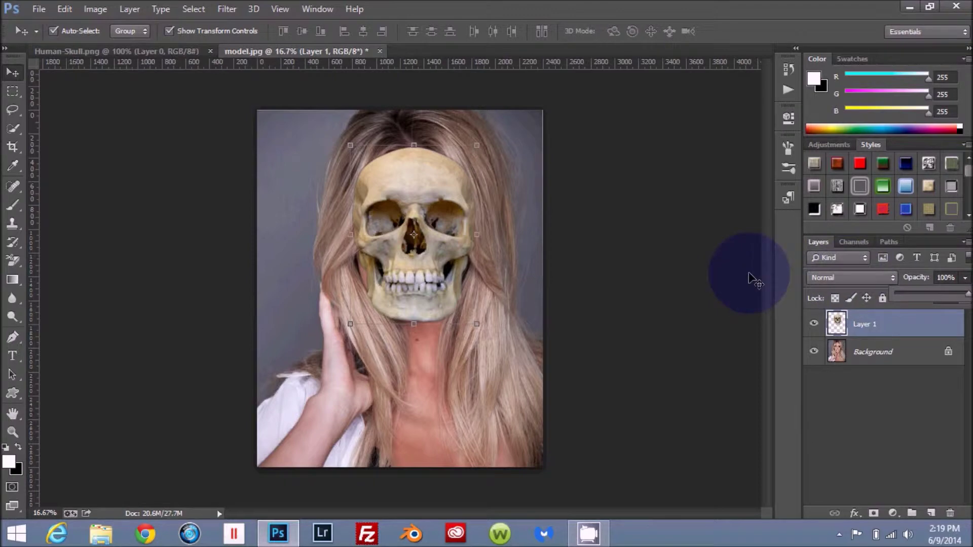
{"action": "left_click", "coordinate": [128, 10]}
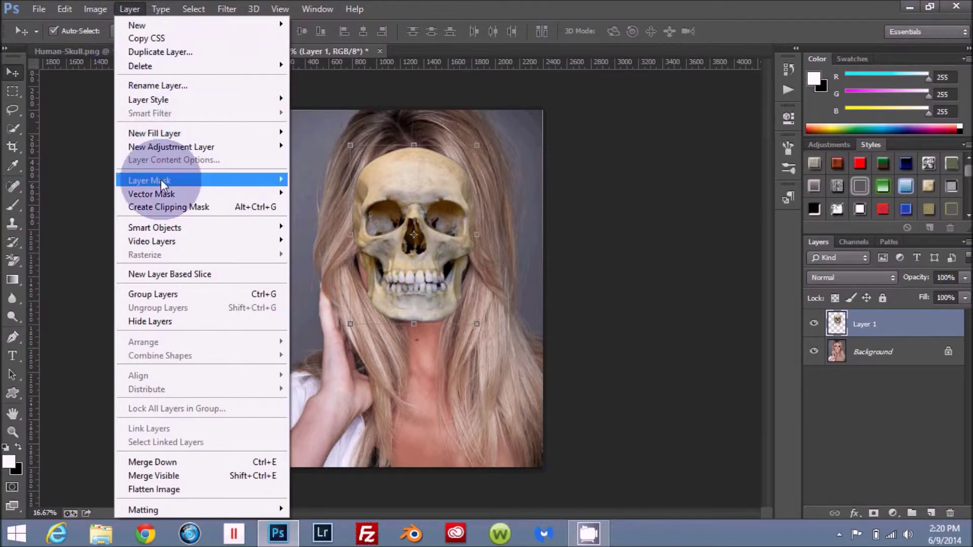
{"action": "mouse_move", "coordinate": [160, 181]}
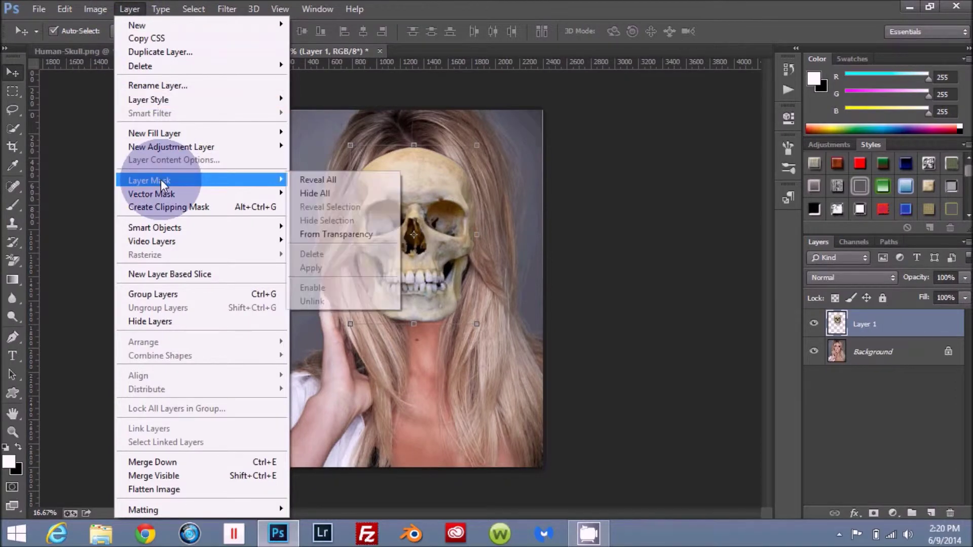
{"action": "left_click", "coordinate": [323, 193]}
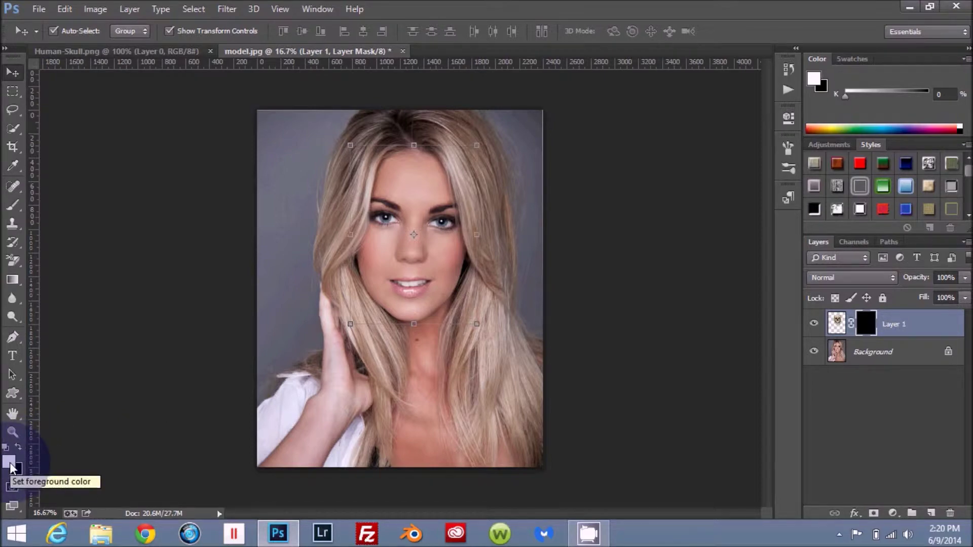
Paint white on the mask with a soft 367 px brush at 80% opacity to reveal the skull on the right half of the face.
{"action": "left_click", "coordinate": [21, 205]}
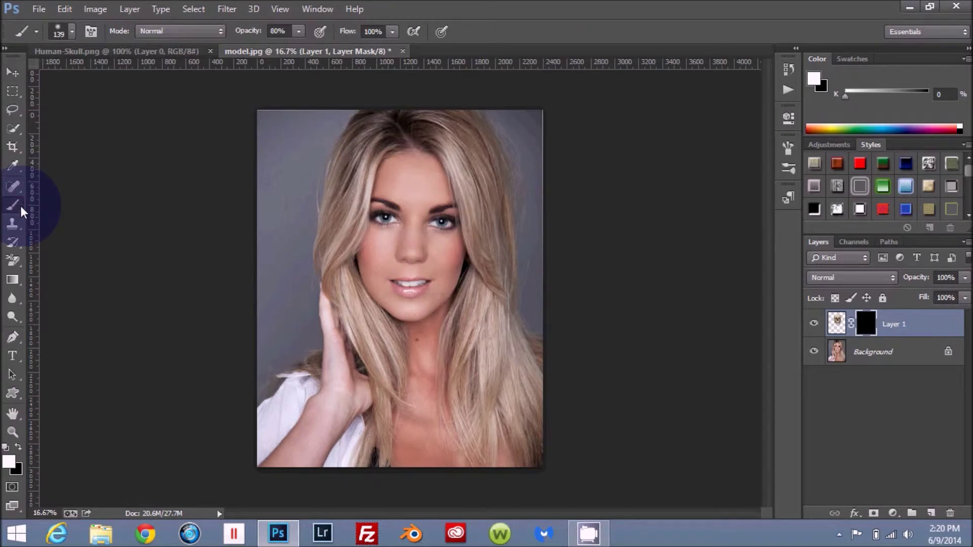
{"action": "left_click", "coordinate": [71, 31]}
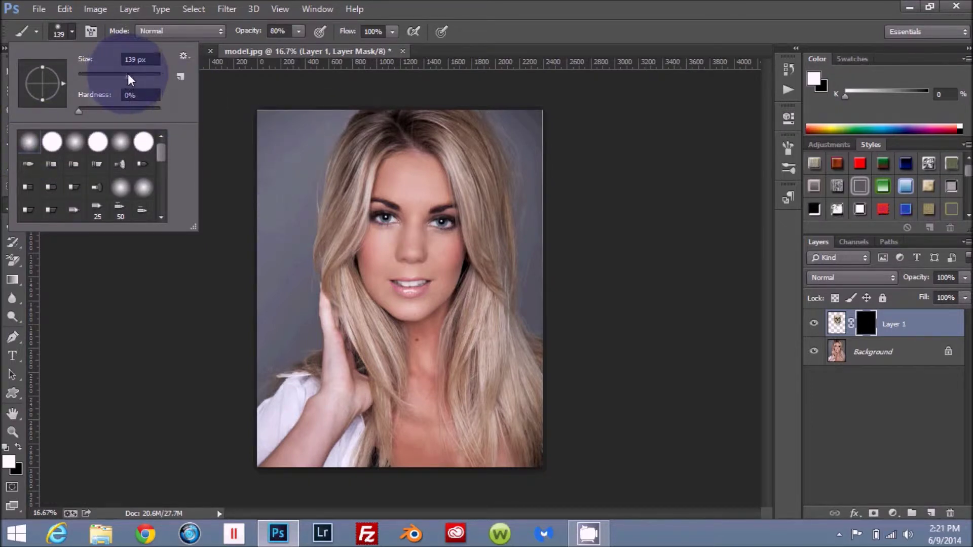
{"action": "left_click_drag", "start_coordinate": [128, 74], "coordinate": [147, 74]}
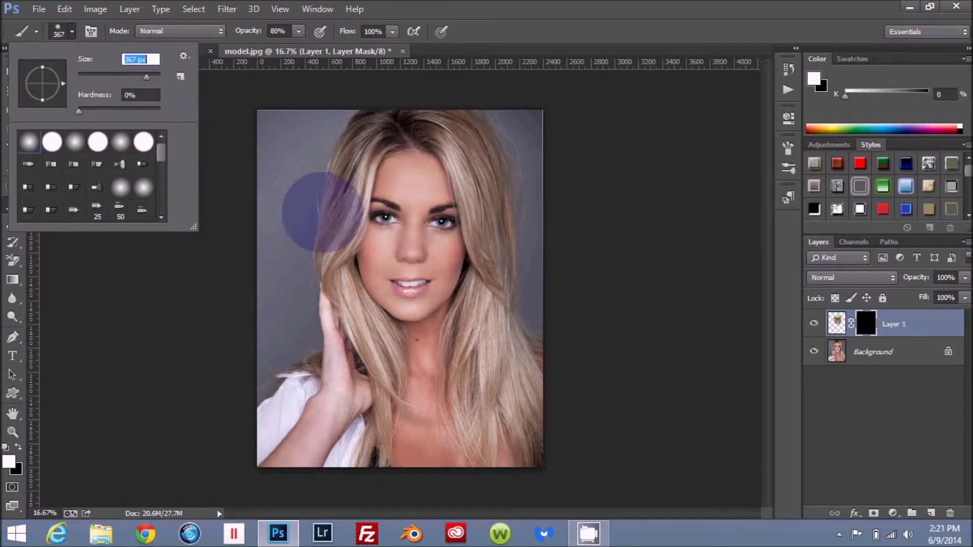
{"action": "mouse_move", "coordinate": [394, 218]}
{"action": "left_mouse_down"}
{"action": "mouse_move", "coordinate": [413, 265]}
{"action": "mouse_move", "coordinate": [403, 199]}
{"action": "mouse_move", "coordinate": [417, 180]}
{"action": "mouse_move", "coordinate": [419, 227]}
{"action": "left_mouse_up"}
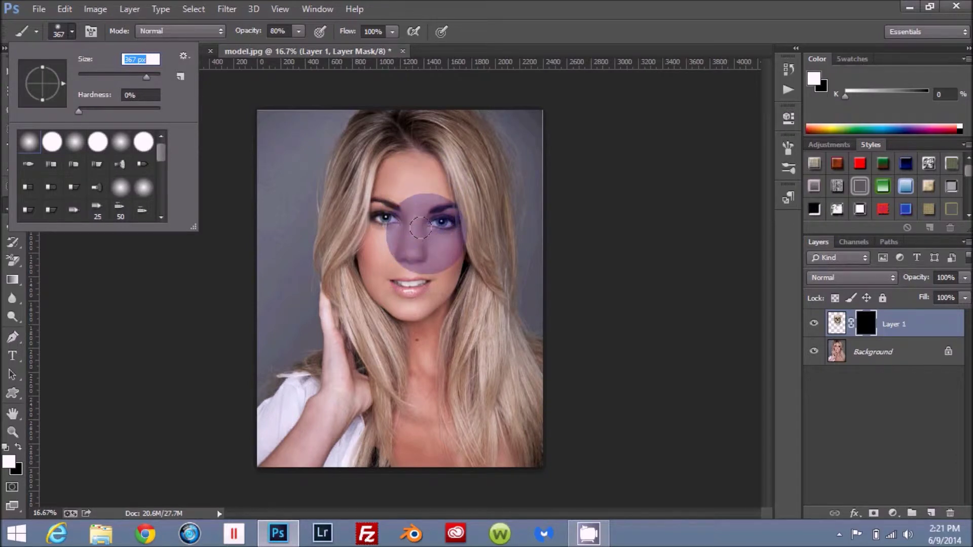
{"action": "left_click", "coordinate": [165, 288]}
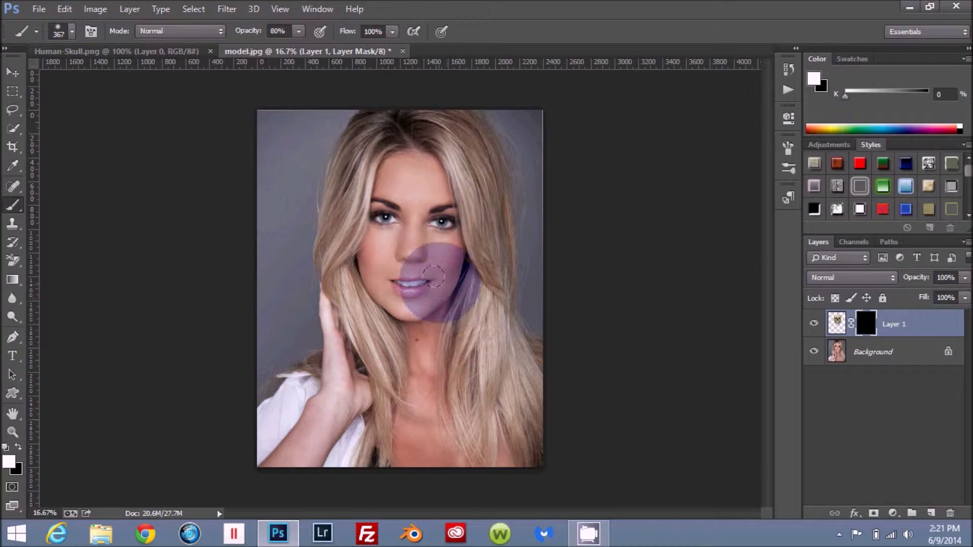
{"action": "mouse_move", "coordinate": [433, 276]}
{"action": "left_mouse_down"}
{"action": "mouse_move", "coordinate": [408, 271]}
{"action": "mouse_move", "coordinate": [441, 216]}
{"action": "mouse_move", "coordinate": [446, 258]}
{"action": "mouse_move", "coordinate": [426, 230]}
{"action": "mouse_move", "coordinate": [413, 251]}
{"action": "mouse_move", "coordinate": [419, 262]}
{"action": "mouse_move", "coordinate": [436, 208]}
{"action": "mouse_move", "coordinate": [426, 217]}
{"action": "mouse_move", "coordinate": [435, 205]}
{"action": "mouse_move", "coordinate": [415, 154]}
{"action": "mouse_move", "coordinate": [428, 157]}
{"action": "mouse_move", "coordinate": [423, 182]}
{"action": "mouse_move", "coordinate": [415, 155]}
{"action": "mouse_move", "coordinate": [414, 183]}
{"action": "mouse_move", "coordinate": [418, 162]}
{"action": "mouse_move", "coordinate": [423, 294]}
{"action": "mouse_move", "coordinate": [446, 213]}
{"action": "mouse_move", "coordinate": [414, 172]}
{"action": "mouse_move", "coordinate": [415, 183]}
{"action": "mouse_move", "coordinate": [413, 157]}
{"action": "mouse_move", "coordinate": [418, 192]}
{"action": "mouse_move", "coordinate": [421, 154]}
{"action": "mouse_move", "coordinate": [414, 216]}
{"action": "mouse_move", "coordinate": [425, 234]}
{"action": "mouse_move", "coordinate": [409, 250]}
{"action": "mouse_move", "coordinate": [429, 199]}
{"action": "mouse_move", "coordinate": [428, 281]}
{"action": "mouse_move", "coordinate": [441, 239]}
{"action": "mouse_move", "coordinate": [423, 274]}
{"action": "mouse_move", "coordinate": [438, 225]}
{"action": "mouse_move", "coordinate": [413, 256]}
{"action": "mouse_move", "coordinate": [426, 306]}
{"action": "mouse_move", "coordinate": [426, 259]}
{"action": "mouse_move", "coordinate": [418, 307]}
{"action": "mouse_move", "coordinate": [448, 265]}
{"action": "mouse_move", "coordinate": [444, 289]}
{"action": "mouse_move", "coordinate": [453, 230]}
{"action": "mouse_move", "coordinate": [447, 200]}
{"action": "mouse_move", "coordinate": [431, 242]}
{"action": "mouse_move", "coordinate": [421, 151]}
{"action": "mouse_move", "coordinate": [419, 200]}
{"action": "mouse_move", "coordinate": [420, 180]}
{"action": "left_mouse_up"}
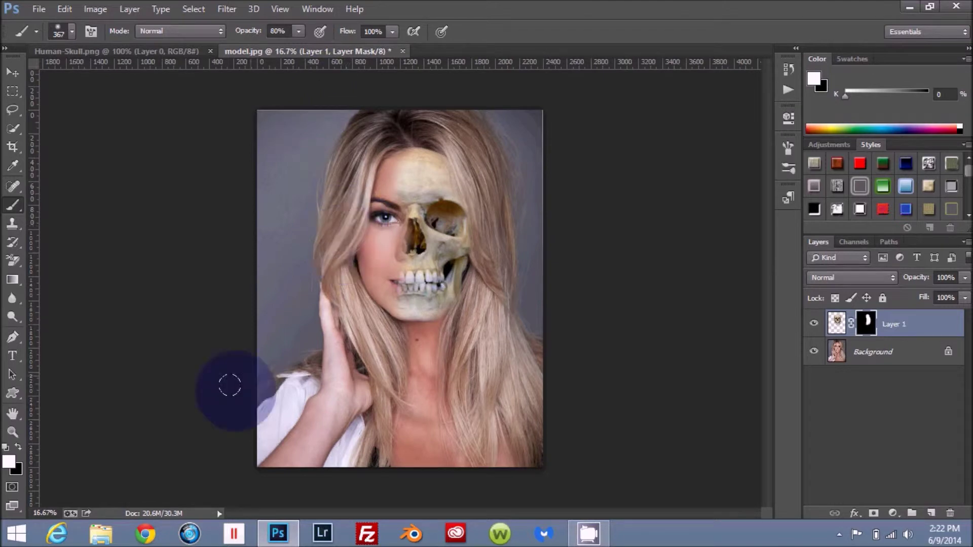
Clean up the skull mask's edge around the jaw with a soft 121 px black brush and return the foreground color to white.
{"action": "left_click", "coordinate": [20, 446]}
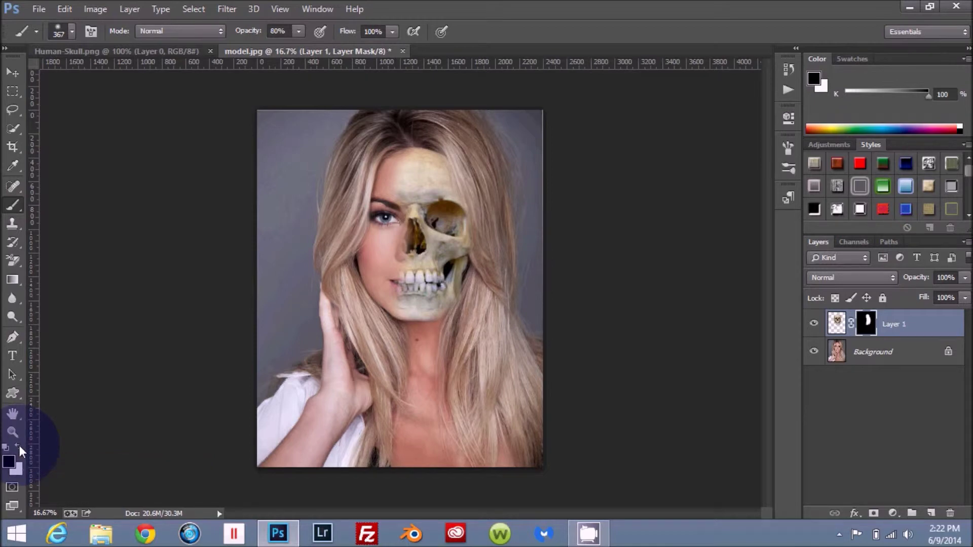
{"action": "left_click", "coordinate": [72, 31]}
{"action": "left_click_drag", "start_coordinate": [147, 78], "coordinate": [124, 78]}
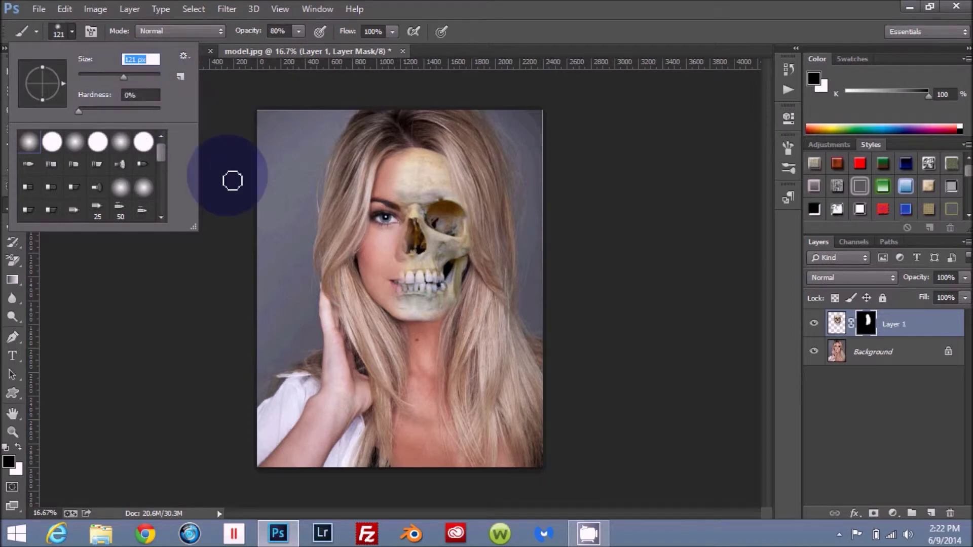
{"action": "mouse_move", "coordinate": [382, 317]}
{"action": "left_mouse_down"}
{"action": "mouse_move", "coordinate": [411, 344]}
{"action": "mouse_move", "coordinate": [463, 334]}
{"action": "mouse_move", "coordinate": [425, 329]}
{"action": "mouse_move", "coordinate": [445, 333]}
{"action": "mouse_move", "coordinate": [466, 307]}
{"action": "mouse_move", "coordinate": [451, 329]}
{"action": "mouse_move", "coordinate": [472, 297]}
{"action": "mouse_move", "coordinate": [454, 329]}
{"action": "mouse_move", "coordinate": [434, 334]}
{"action": "mouse_move", "coordinate": [453, 348]}
{"action": "left_mouse_up"}
{"action": "left_click", "coordinate": [17, 447]}
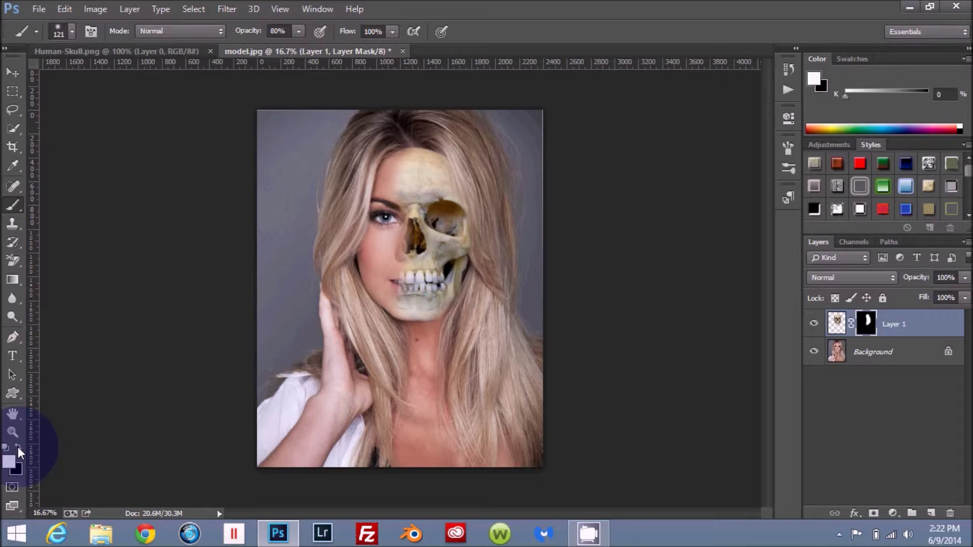
{"action": "mouse_move", "coordinate": [369, 326]}
{"action": "left_mouse_down"}
{"action": "mouse_move", "coordinate": [397, 290]}
{"action": "mouse_move", "coordinate": [454, 248]}
{"action": "mouse_move", "coordinate": [444, 251]}
{"action": "mouse_move", "coordinate": [447, 219]}
{"action": "mouse_move", "coordinate": [464, 252]}
{"action": "mouse_move", "coordinate": [435, 234]}
{"action": "mouse_move", "coordinate": [430, 242]}
{"action": "mouse_move", "coordinate": [428, 213]}
{"action": "mouse_move", "coordinate": [421, 261]}
{"action": "mouse_move", "coordinate": [431, 292]}
{"action": "mouse_move", "coordinate": [440, 298]}
{"action": "mouse_move", "coordinate": [455, 282]}
{"action": "mouse_move", "coordinate": [434, 308]}
{"action": "mouse_move", "coordinate": [418, 303]}
{"action": "mouse_move", "coordinate": [434, 297]}
{"action": "mouse_move", "coordinate": [424, 284]}
{"action": "mouse_move", "coordinate": [442, 298]}
{"action": "mouse_move", "coordinate": [432, 310]}
{"action": "mouse_move", "coordinate": [456, 298]}
{"action": "mouse_move", "coordinate": [463, 219]}
{"action": "mouse_move", "coordinate": [452, 191]}
{"action": "mouse_move", "coordinate": [431, 206]}
{"action": "mouse_move", "coordinate": [422, 192]}
{"action": "mouse_move", "coordinate": [419, 167]}
{"action": "mouse_move", "coordinate": [432, 166]}
{"action": "mouse_move", "coordinate": [445, 175]}
{"action": "mouse_move", "coordinate": [433, 200]}
{"action": "mouse_move", "coordinate": [419, 192]}
{"action": "mouse_move", "coordinate": [419, 209]}
{"action": "mouse_move", "coordinate": [430, 199]}
{"action": "mouse_move", "coordinate": [431, 244]}
{"action": "mouse_move", "coordinate": [444, 243]}
{"action": "mouse_move", "coordinate": [445, 218]}
{"action": "mouse_move", "coordinate": [472, 240]}
{"action": "mouse_move", "coordinate": [439, 162]}
{"action": "mouse_move", "coordinate": [446, 207]}
{"action": "mouse_move", "coordinate": [431, 201]}
{"action": "mouse_move", "coordinate": [424, 280]}
{"action": "mouse_move", "coordinate": [445, 274]}
{"action": "mouse_move", "coordinate": [463, 232]}
{"action": "mouse_move", "coordinate": [451, 305]}
{"action": "mouse_move", "coordinate": [434, 284]}
{"action": "mouse_move", "coordinate": [439, 292]}
{"action": "mouse_move", "coordinate": [519, 278]}
{"action": "mouse_move", "coordinate": [688, 301]}
{"action": "left_mouse_up"}
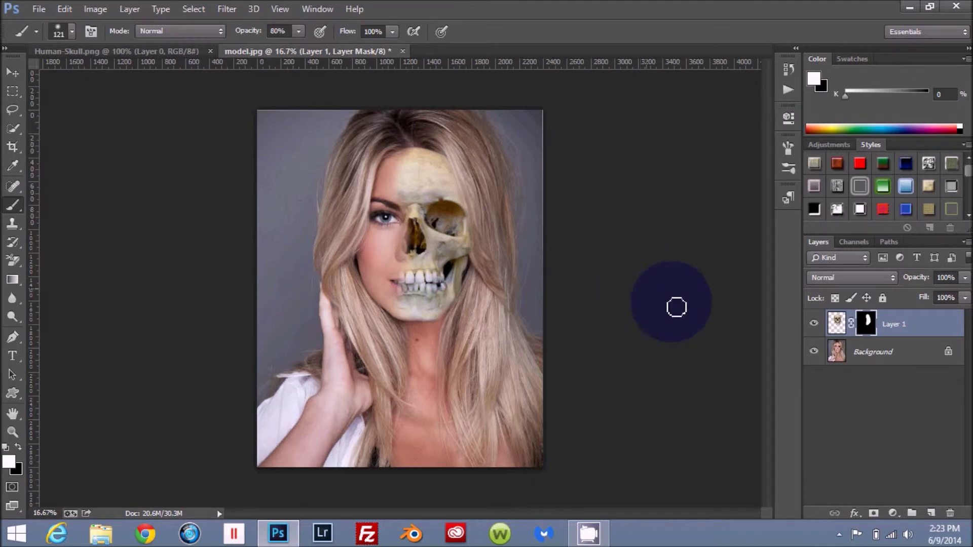
Duplicate the Background layer and the masked skull layer, Layer 1.
{"action": "left_click", "coordinate": [878, 359]}
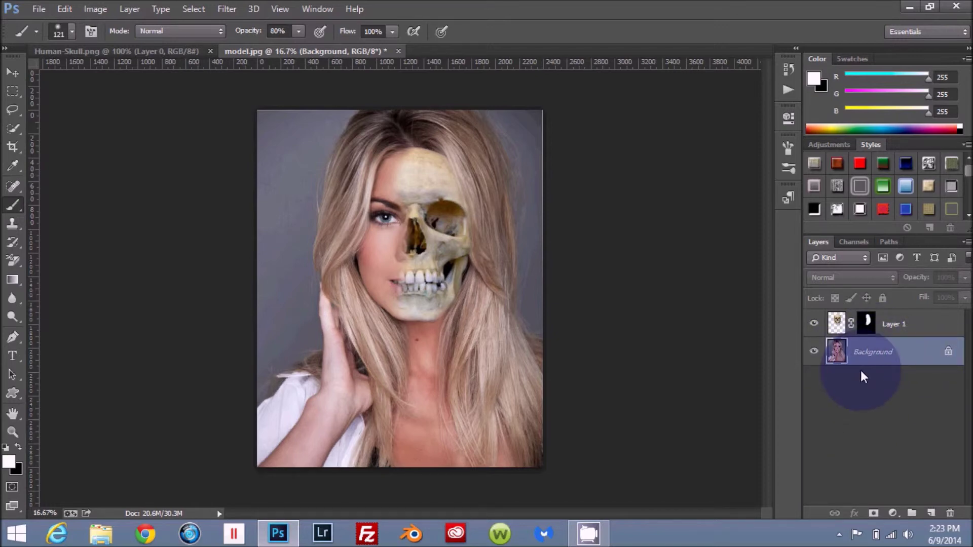
{"action": "key", "text": "ctrl+j"}
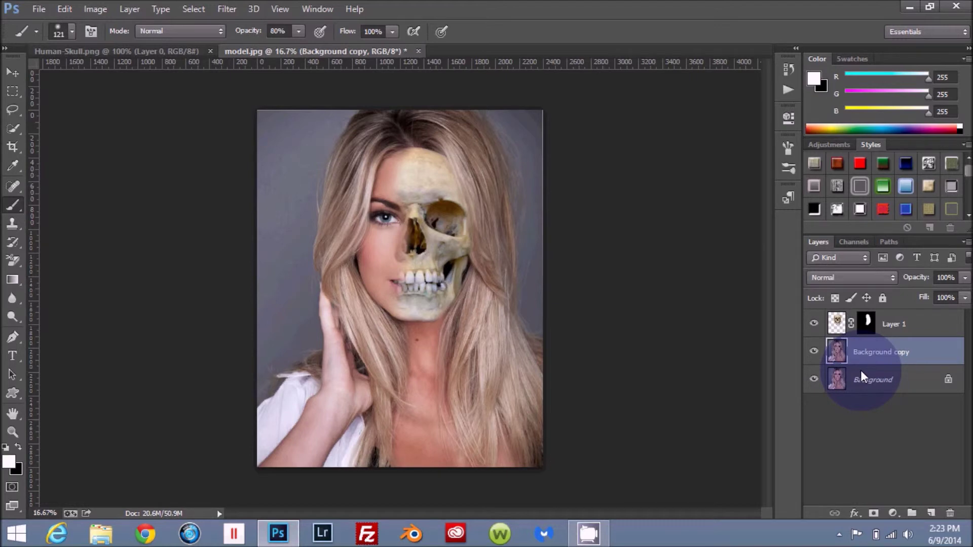
{"action": "left_click", "coordinate": [836, 324]}
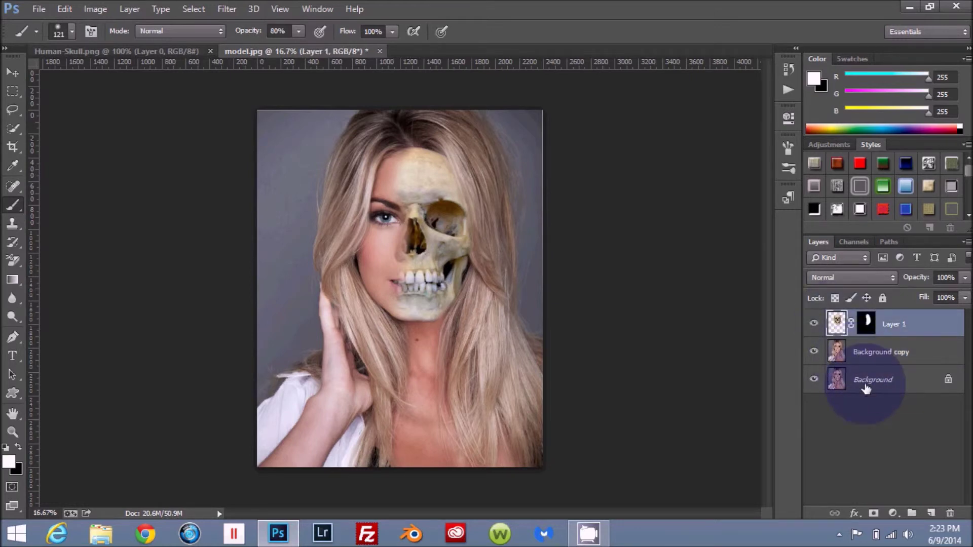
{"action": "key", "text": "ctrl+j"}
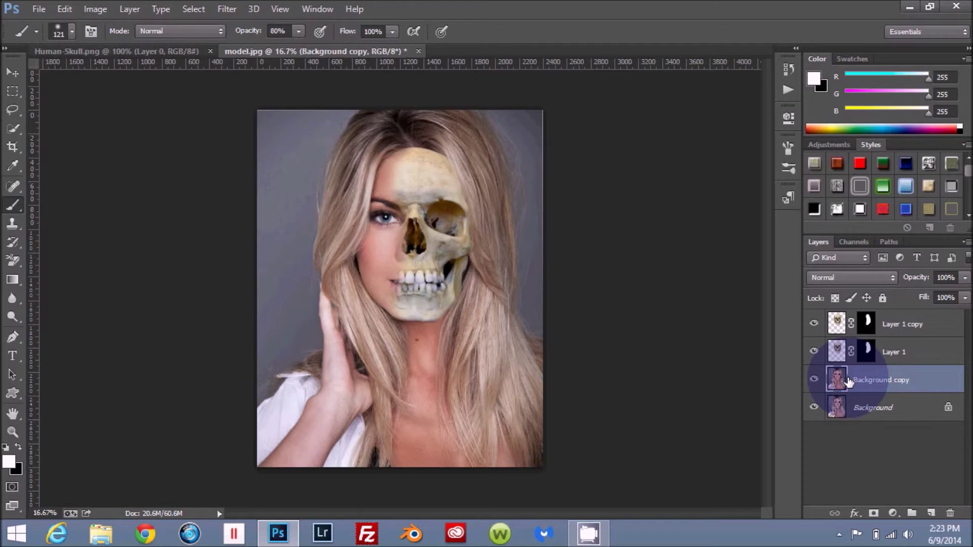
Try the Lighten blend mode on the Background copy layer, and settle on Overlay.
{"action": "left_click", "coordinate": [891, 278]}
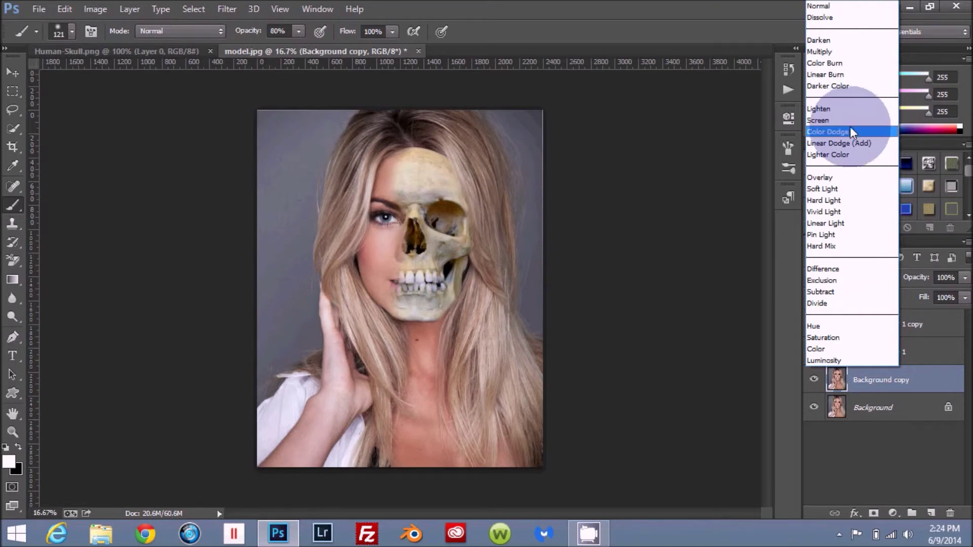
{"action": "left_click", "coordinate": [850, 111]}
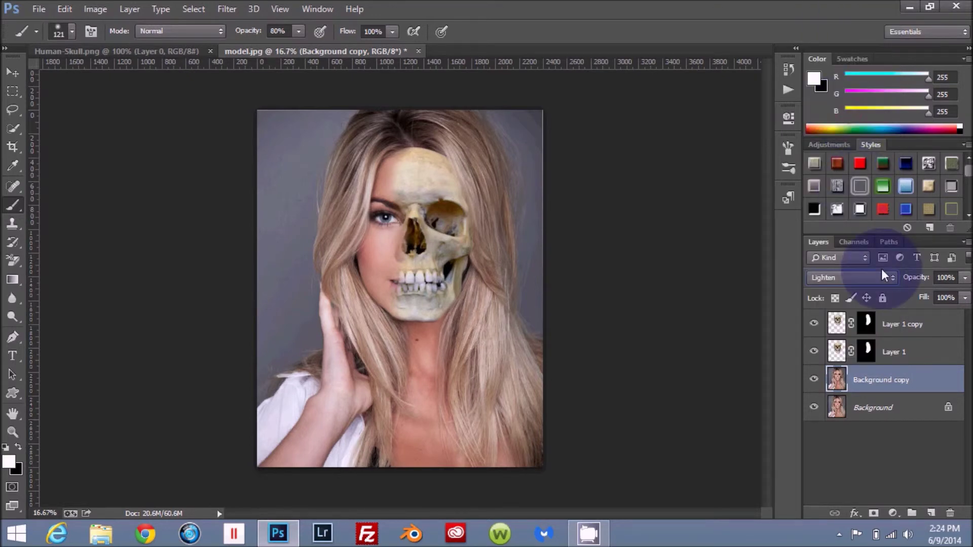
{"action": "left_click", "coordinate": [891, 277]}
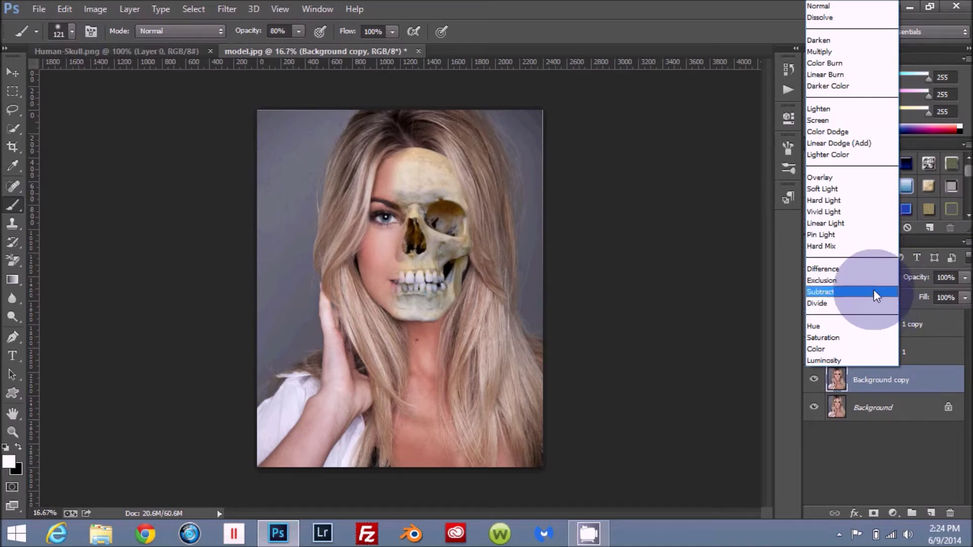
{"action": "left_click", "coordinate": [844, 175]}
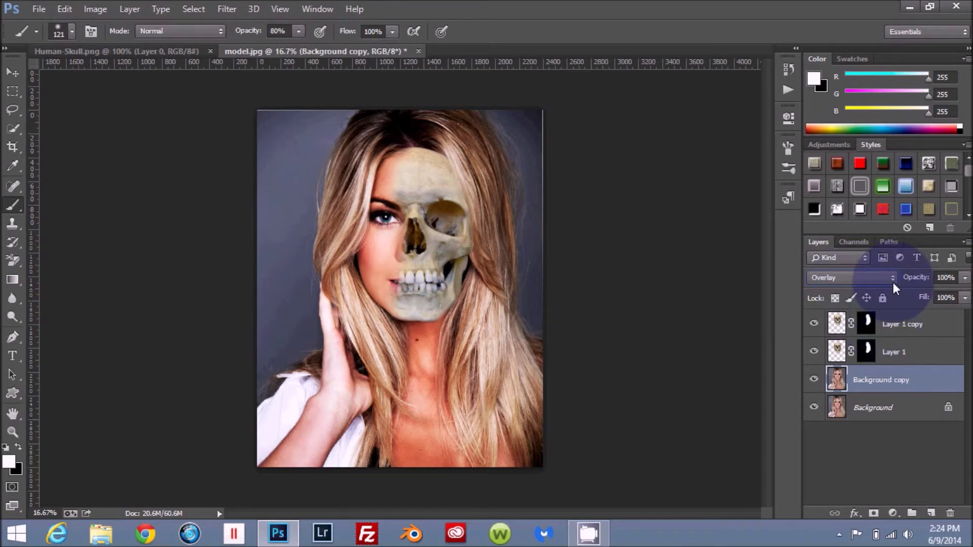
Set the blend mode of both skull layers, Layer 1 and Layer 1 copy, to Multiply.
{"action": "left_click", "coordinate": [837, 351]}
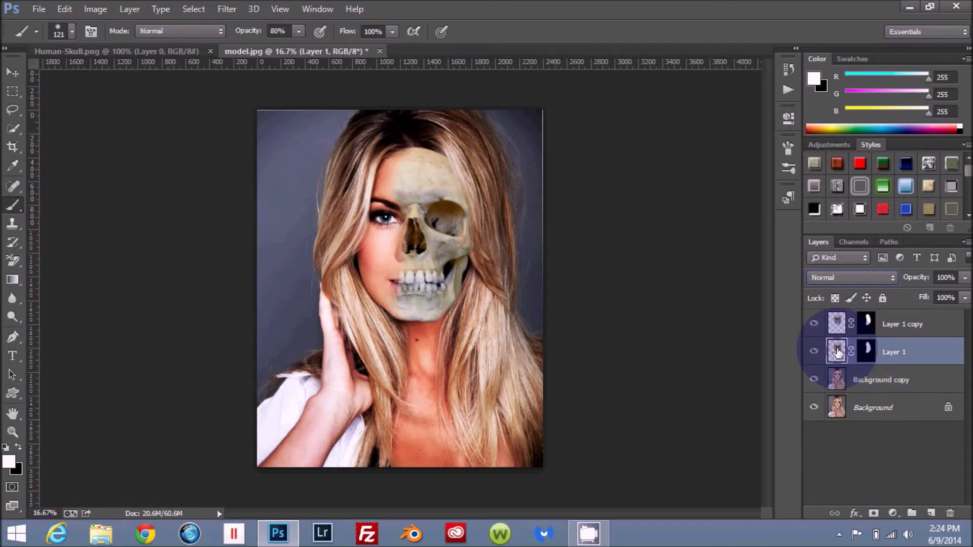
{"action": "left_click", "coordinate": [892, 274]}
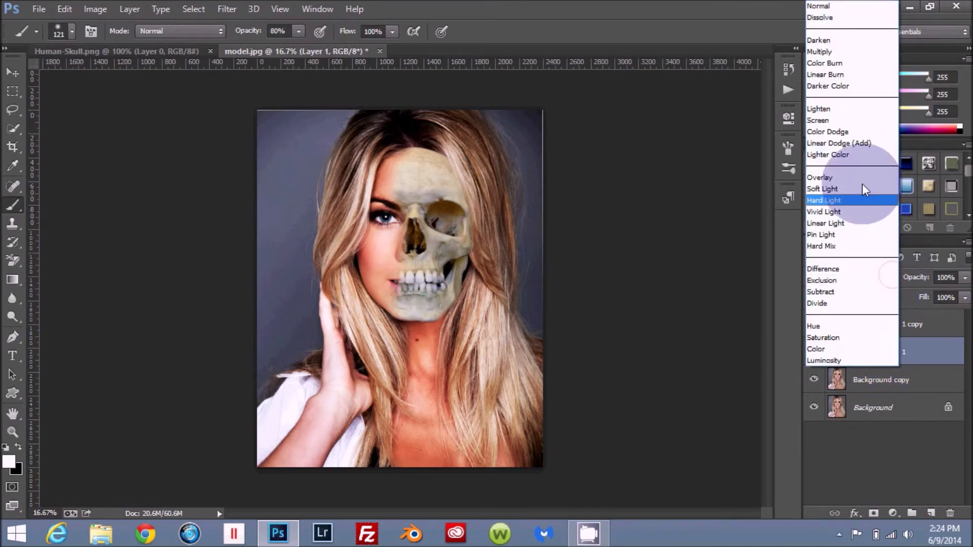
{"action": "left_click", "coordinate": [846, 49]}
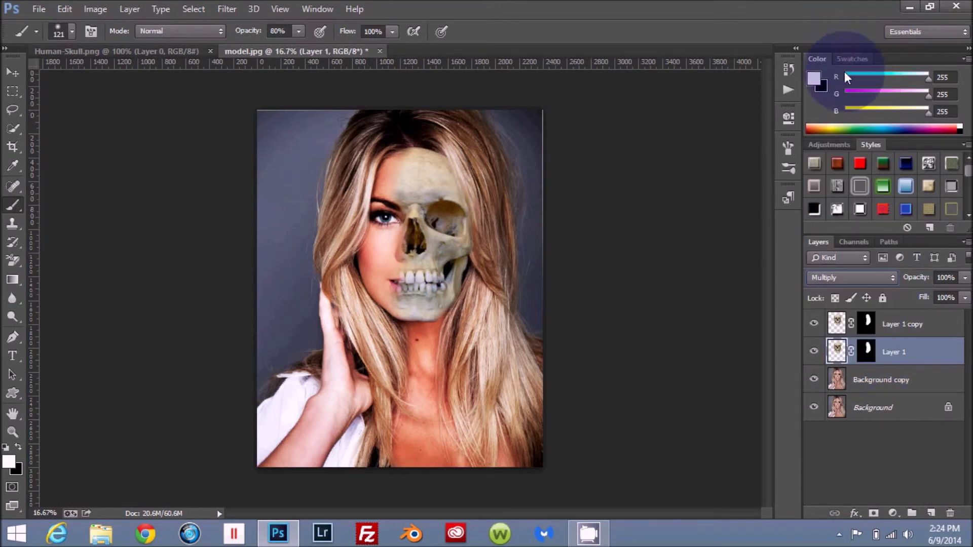
{"action": "left_click", "coordinate": [839, 325]}
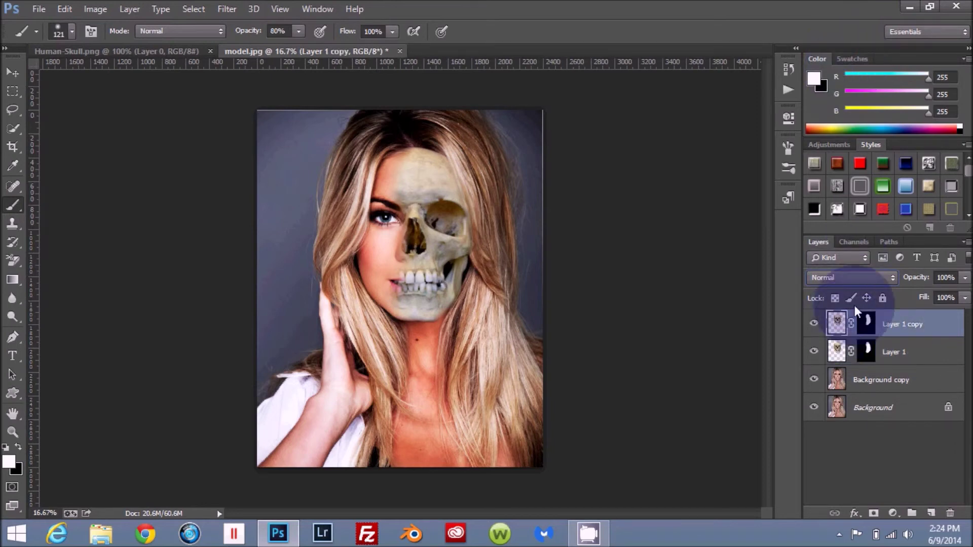
{"action": "left_click", "coordinate": [893, 277]}
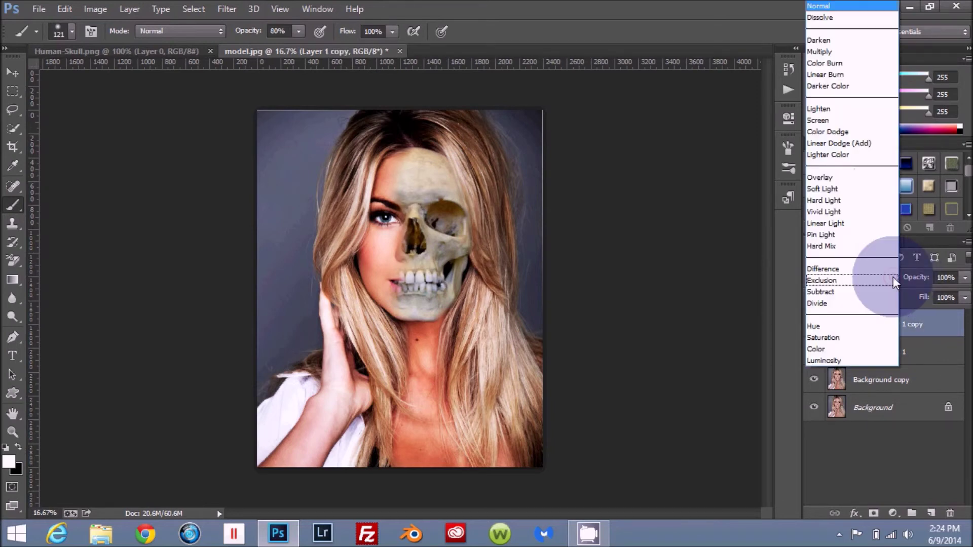
{"action": "left_click", "coordinate": [865, 52]}
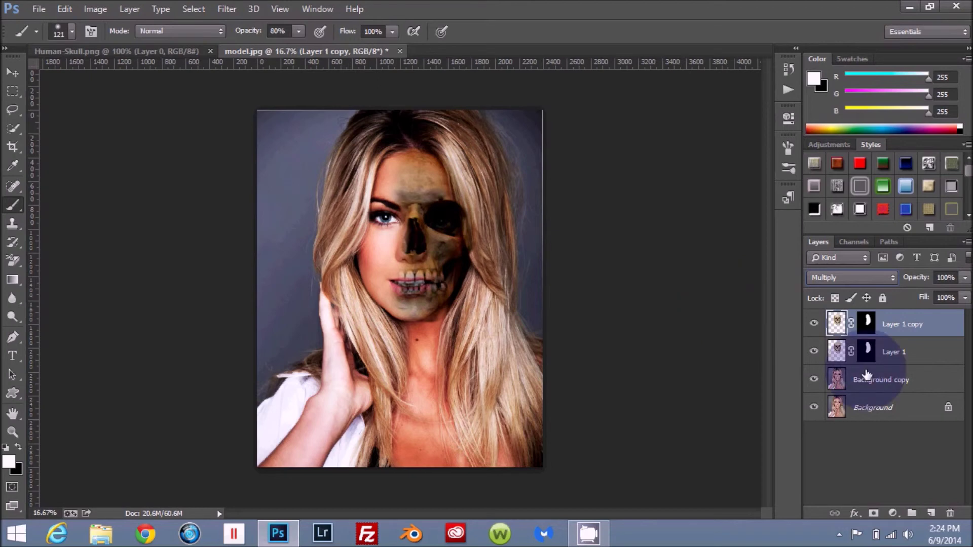
Select the Background copy layer and open its blend mode choices.
{"action": "left_click", "coordinate": [876, 383]}
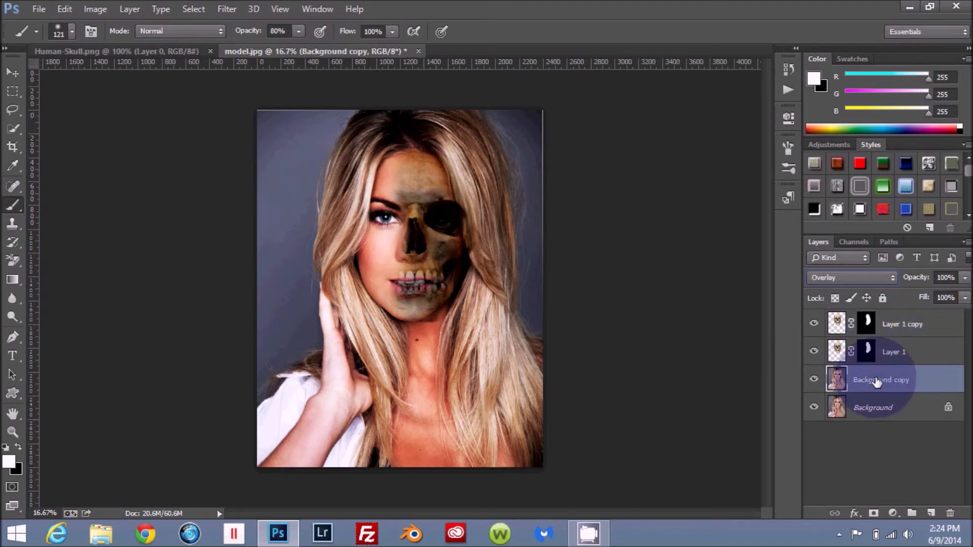
{"action": "left_click", "coordinate": [871, 408]}
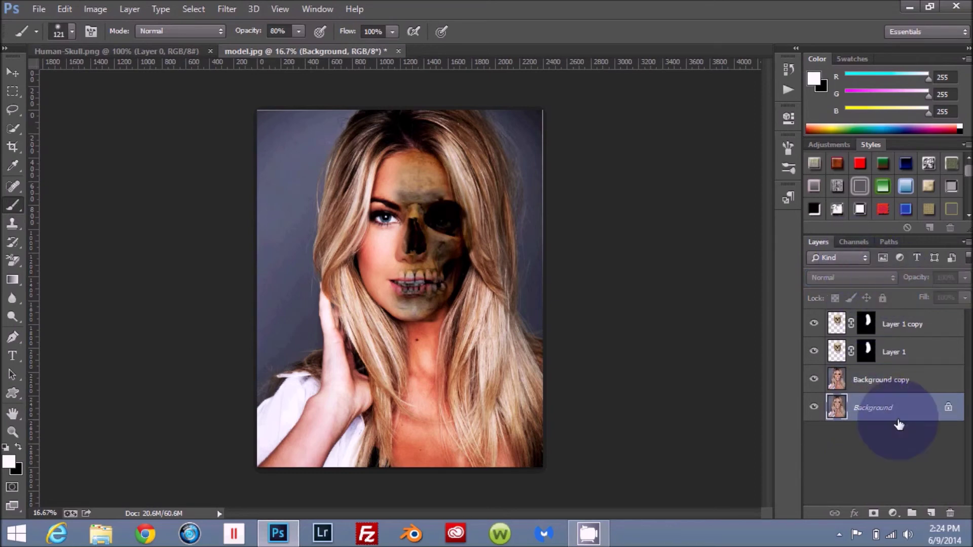
{"action": "left_click", "coordinate": [890, 380]}
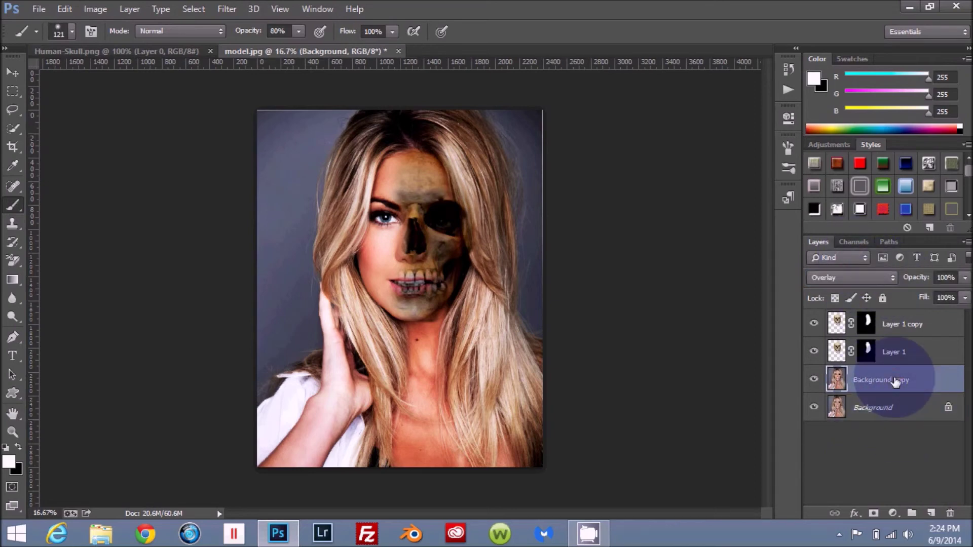
{"action": "left_click", "coordinate": [892, 278]}
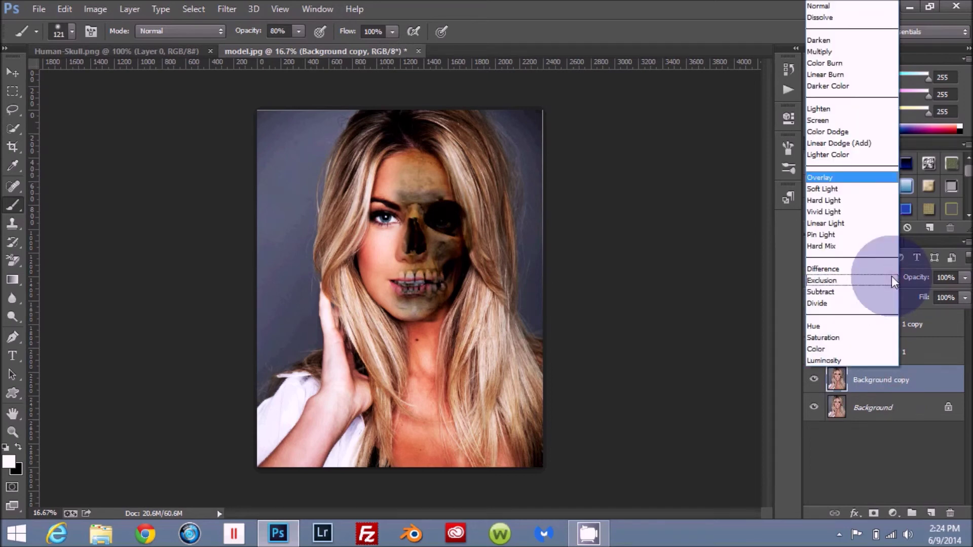